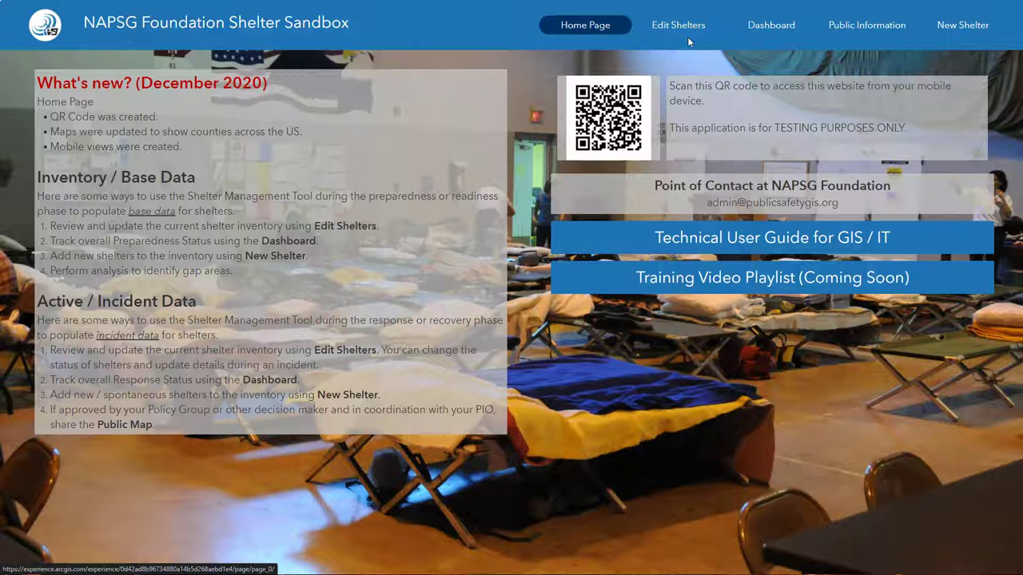
Go from the Shelter Sandbox home page to the Edit Shelters page
left_click(688, 34)
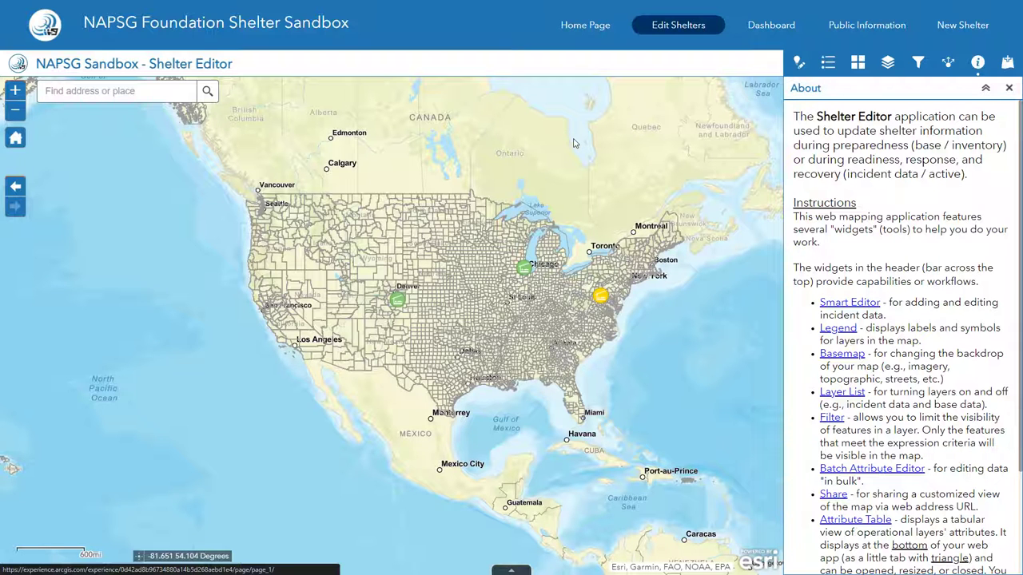
Read the Shelter Editor's About panel and start a search in the Find address or place box
left_click(856, 181)
left_click(863, 308)
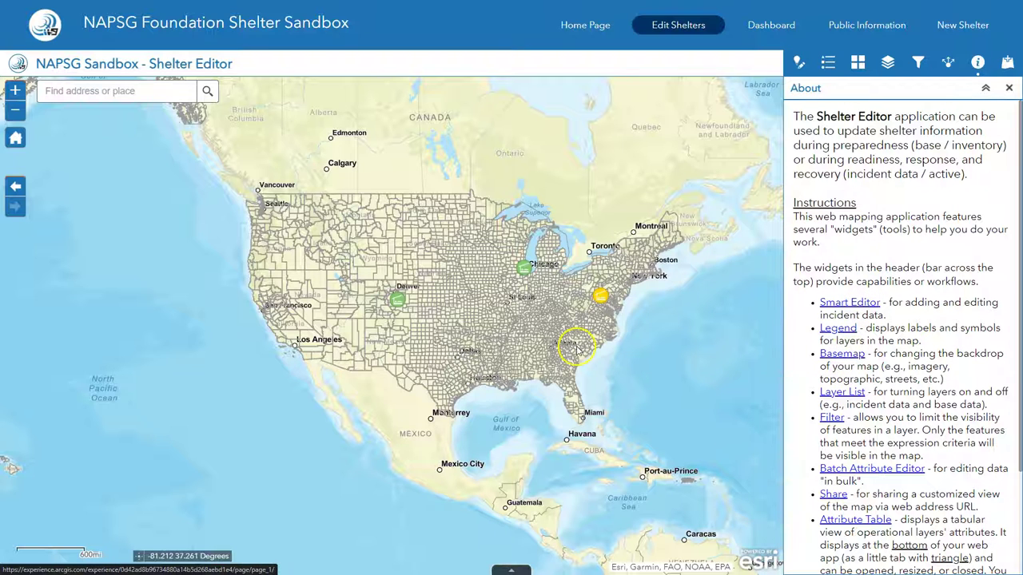
left_click(96, 92)
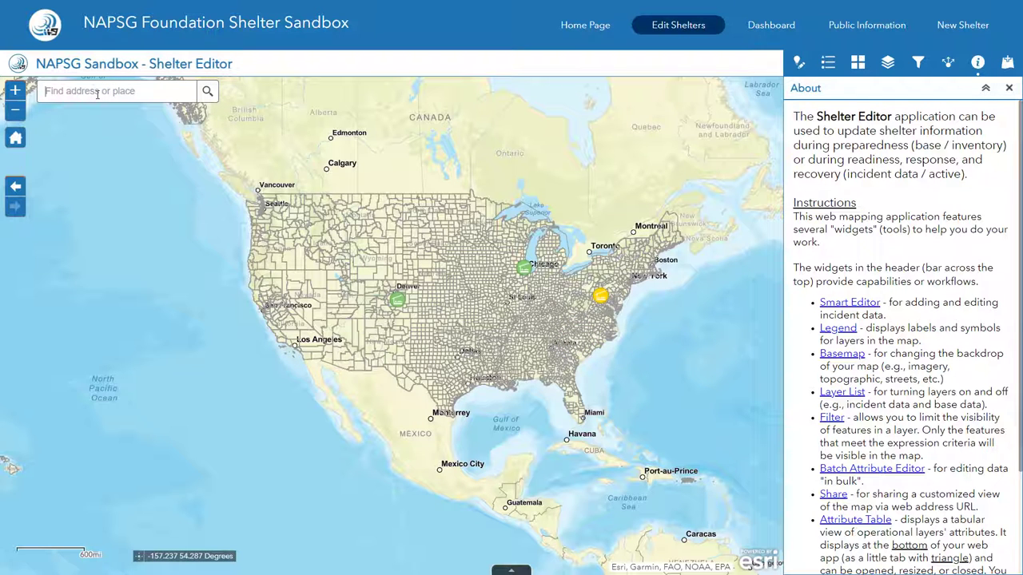
Search 'arapahoe county sheriffs office' and jump to Arapahoe County Sheriff's Dept
type("arap")
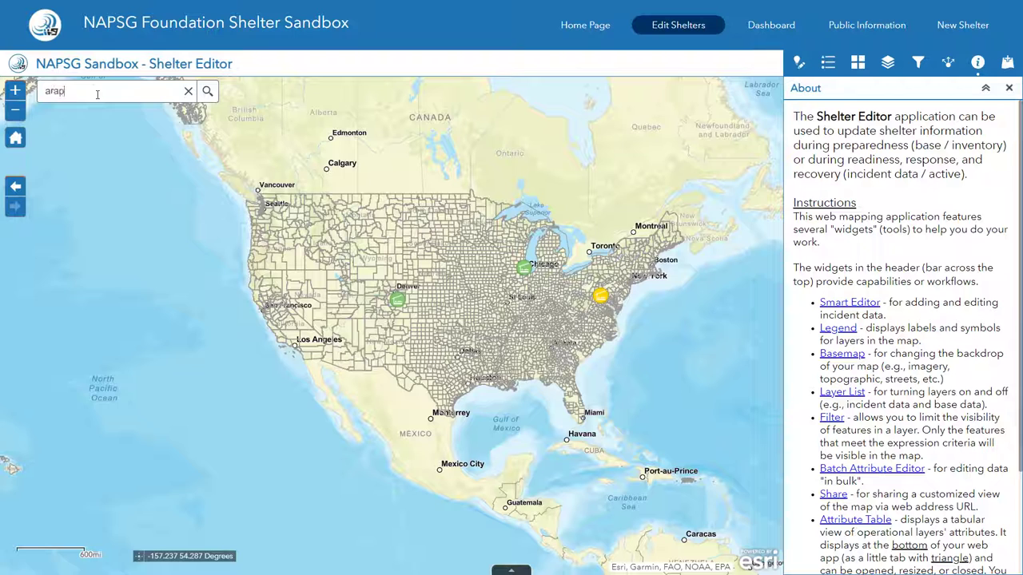
type("ahoe shelte")
key("BackSpace")
key("BackSpace")
key("BackSpace")
key("BackSpace")
key("BackSpace")
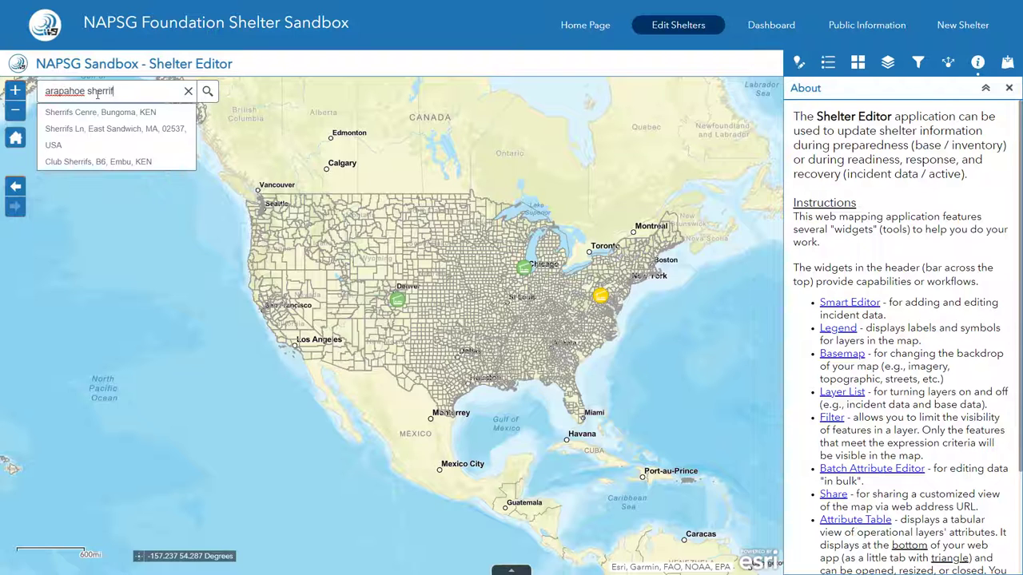
key("BackSpace")
type("county sh")
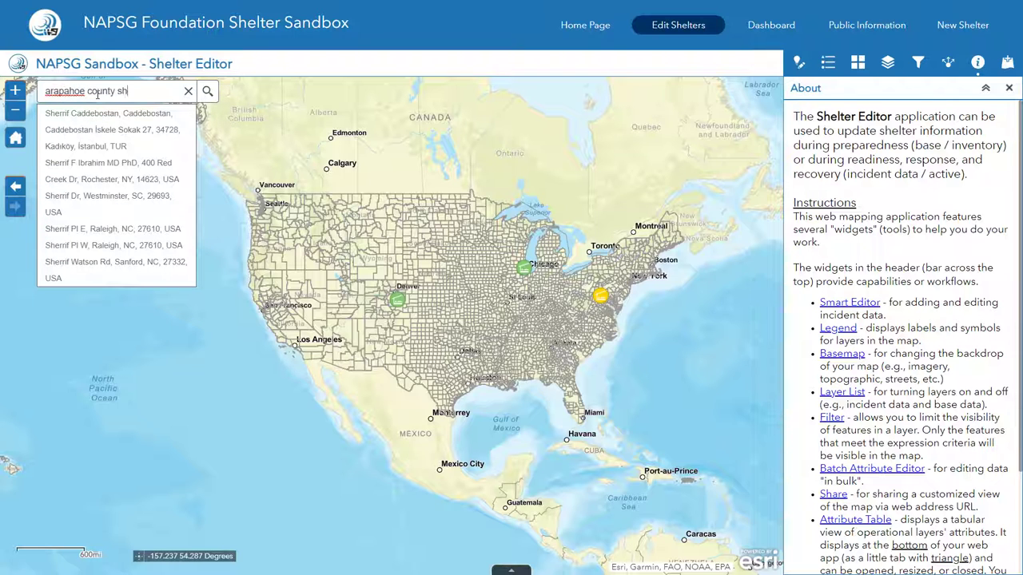
type("eriffs office")
left_click(111, 118)
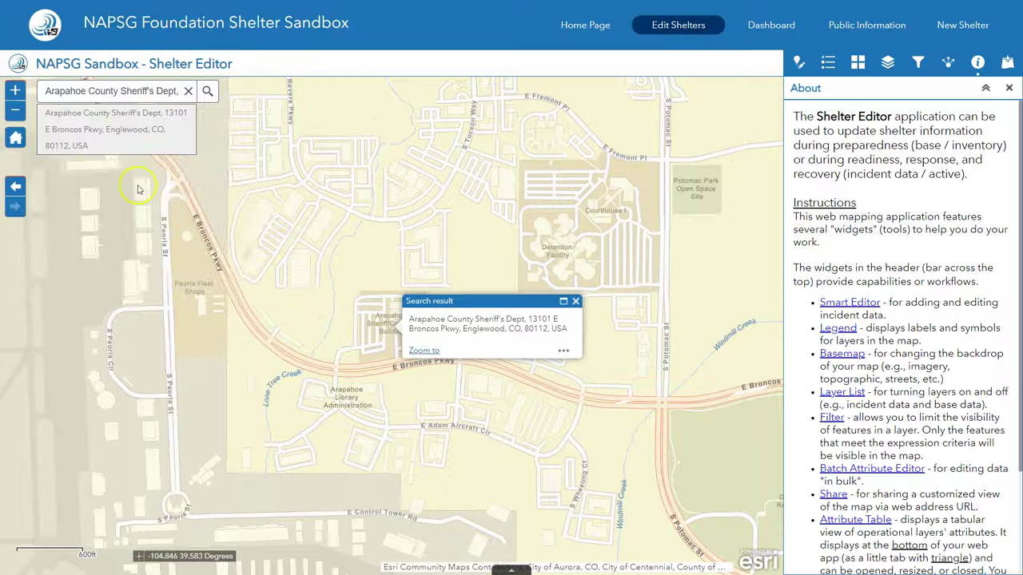
Zoom in close on the sheriff's building using zoom buttons and a zoom box
left_click(14, 112)
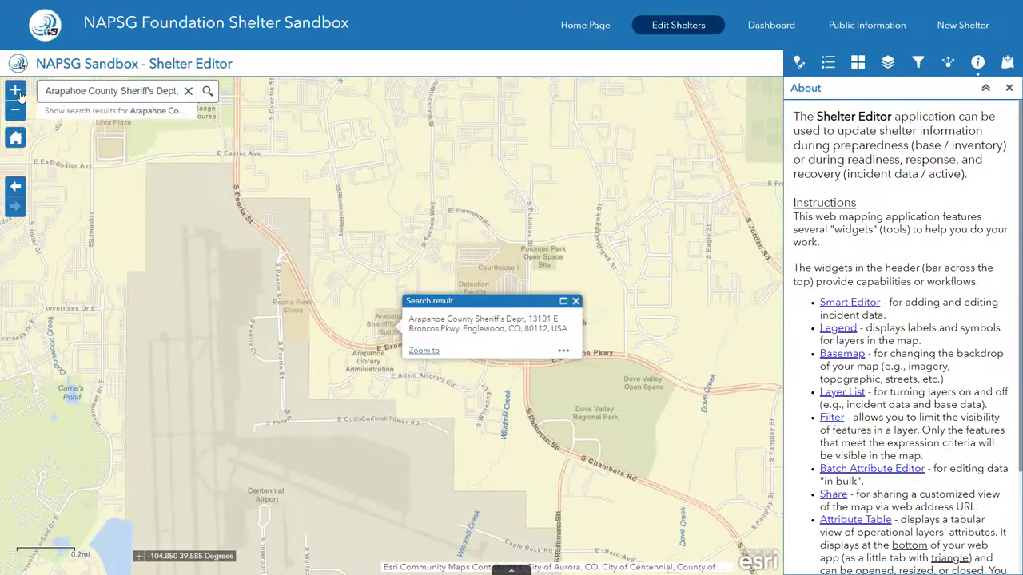
left_click(16, 92)
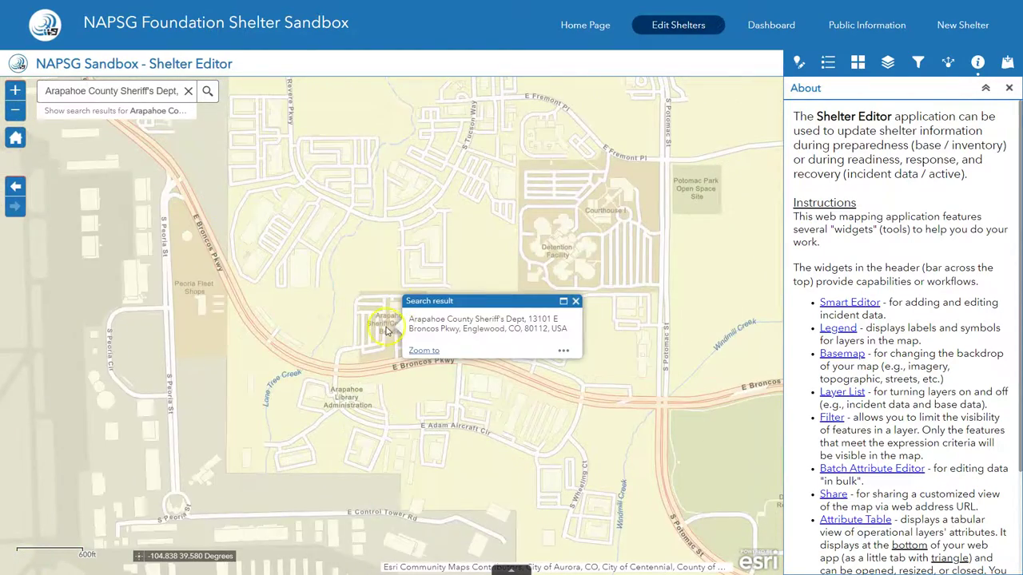
scroll(386, 330, "down", 2)
scroll(377, 319, "up", 2)
left_click_drag(330, 279, 405, 367)
left_click_drag(366, 290, 513, 476)
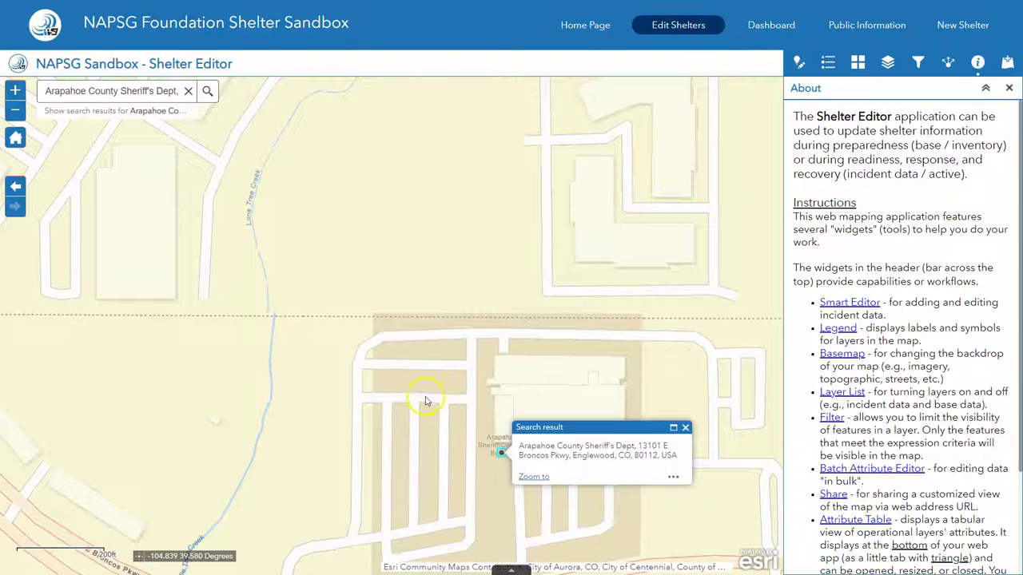
Return the map to its default extent and close the search result popup
left_click(16, 139)
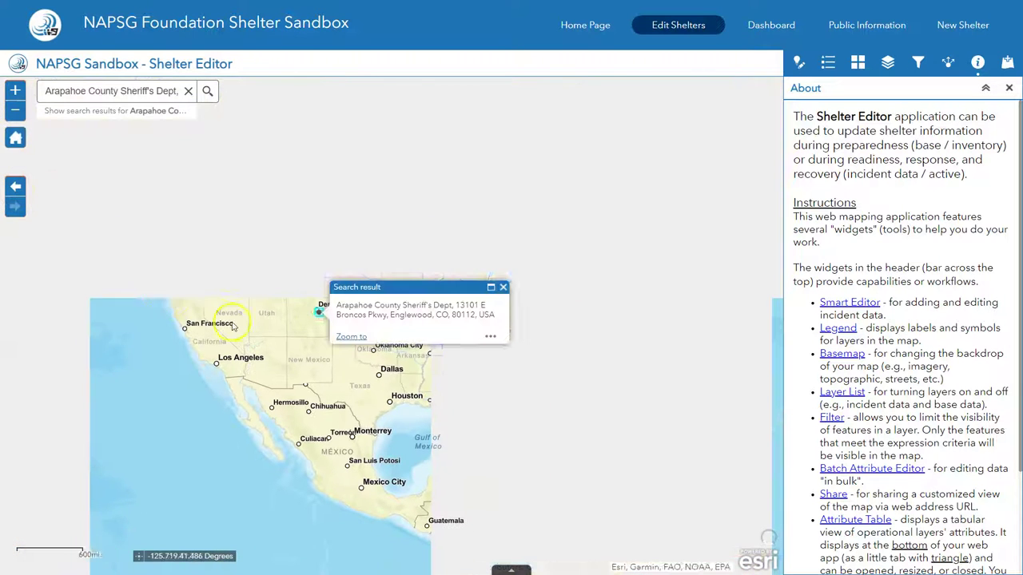
left_click(503, 287)
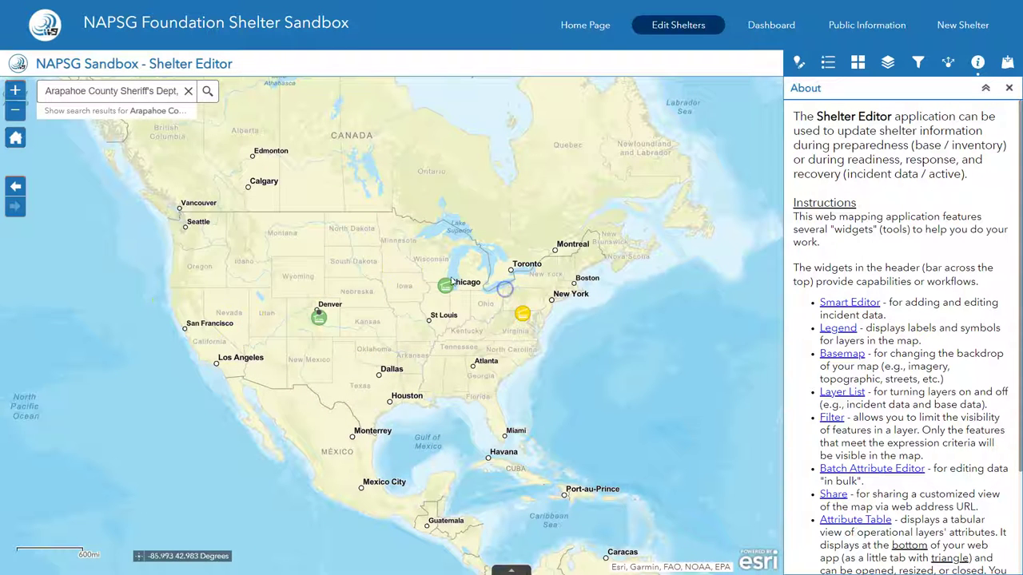
left_click(17, 187)
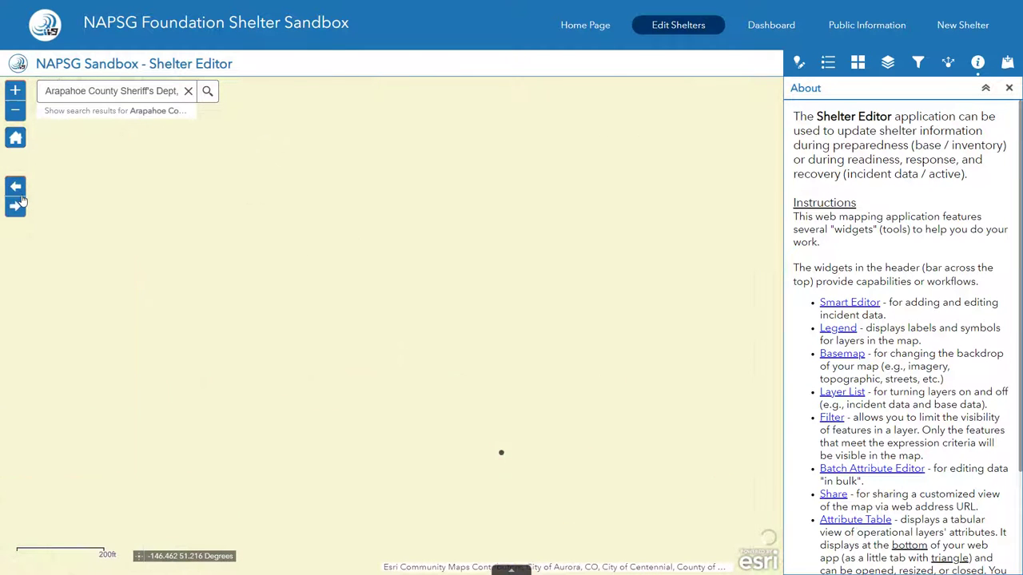
left_click(15, 140)
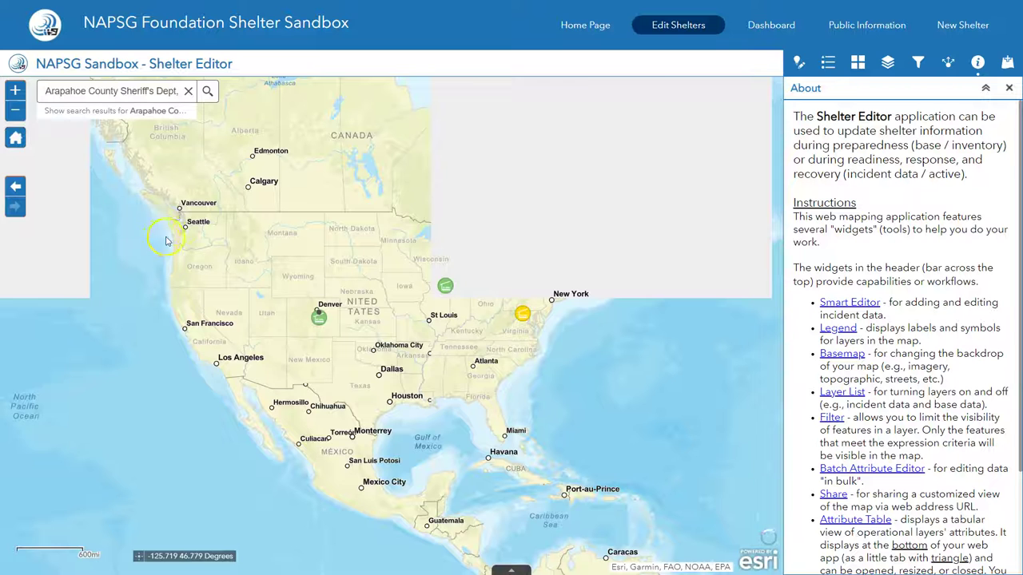
left_click(182, 229)
Clear the place search and centre the continental US in view
left_click(188, 91)
left_click(333, 338)
left_click_drag(318, 281, 343, 288)
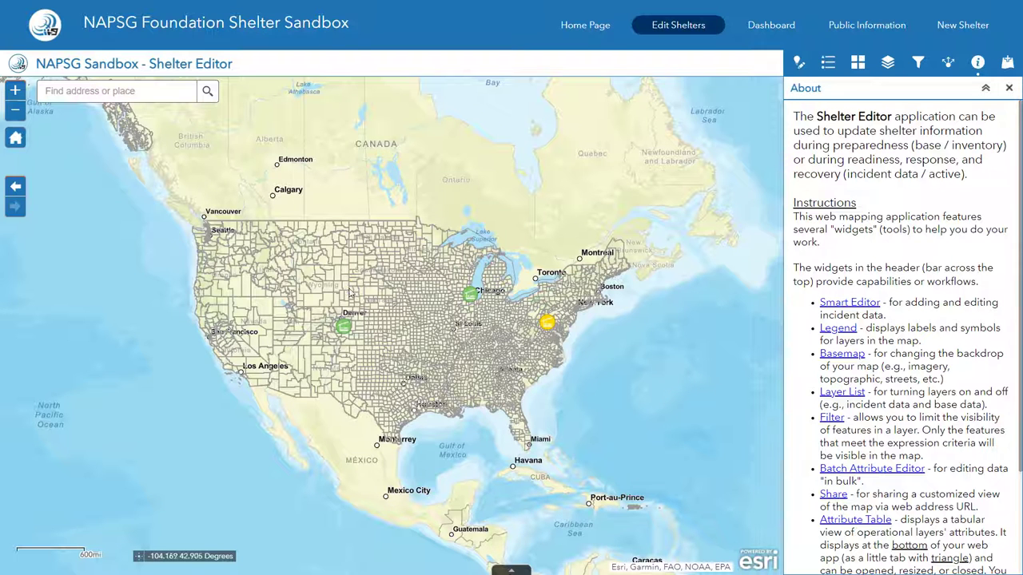
Review the shelter legend and switch the basemap to Community Map
left_click(345, 331)
left_click(828, 64)
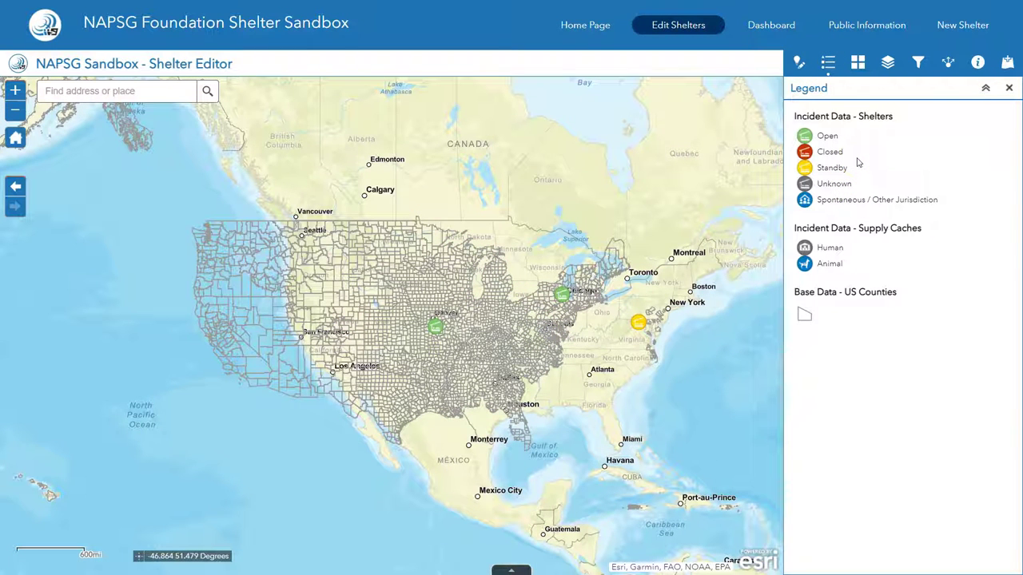
left_click(857, 63)
double_click(511, 347)
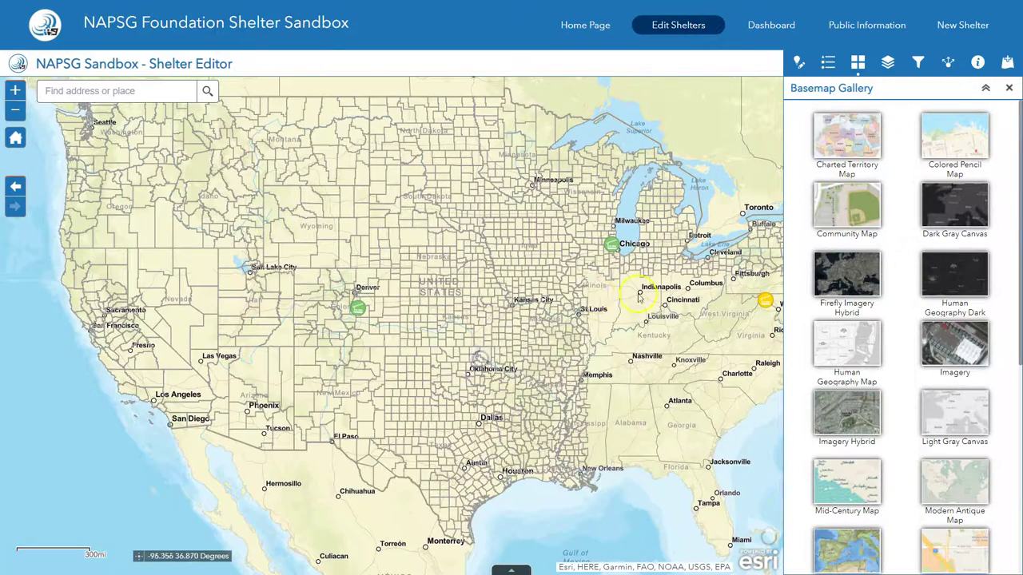
left_click(857, 217)
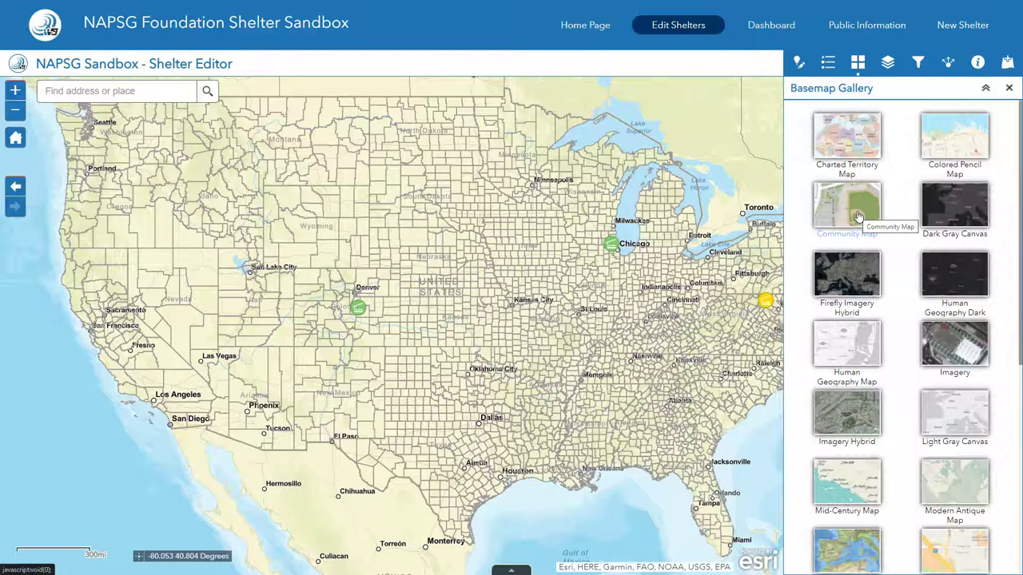
left_click(858, 215)
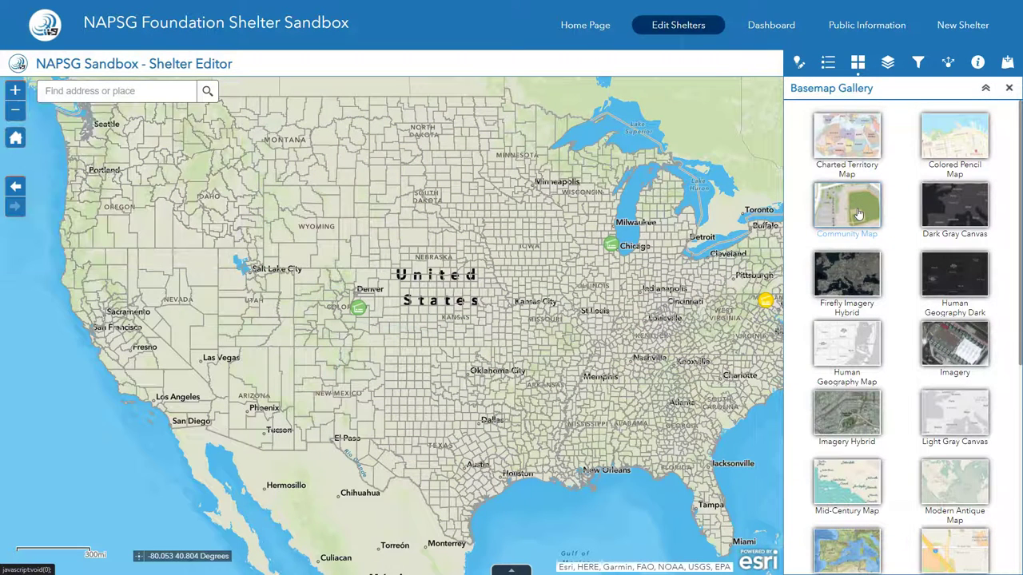
left_click(887, 63)
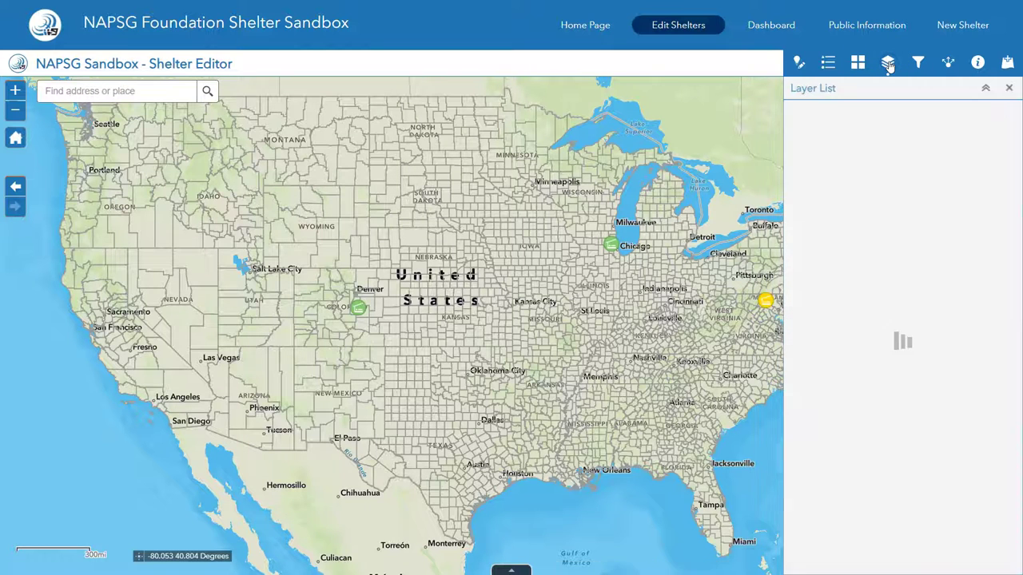
Review the Layer List, then show the county, last-update and shelter status filters
left_click(809, 143)
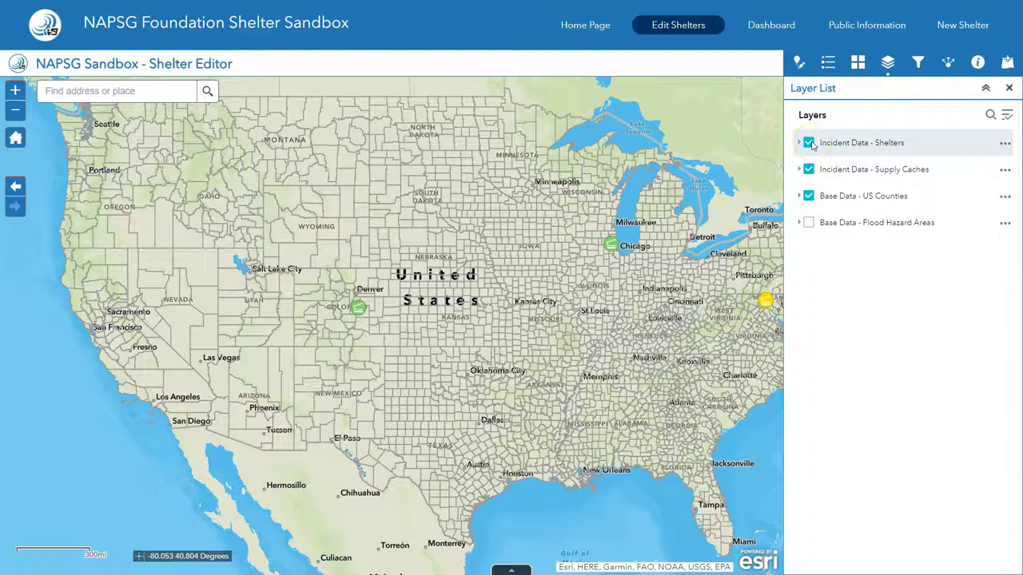
left_click(918, 63)
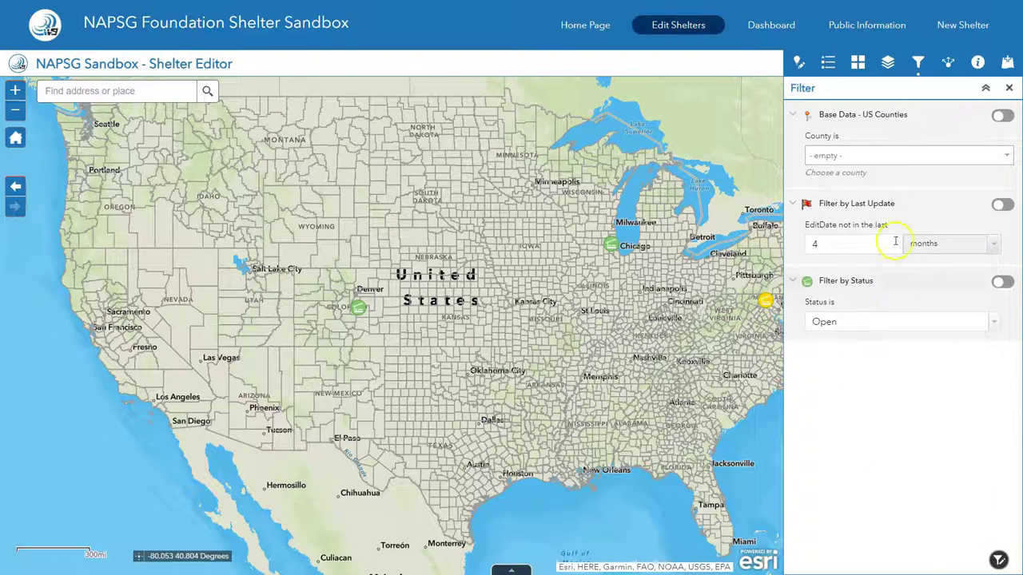
View the app's share link and About text, then open Add Data for ArcGIS Online layers
left_click(949, 64)
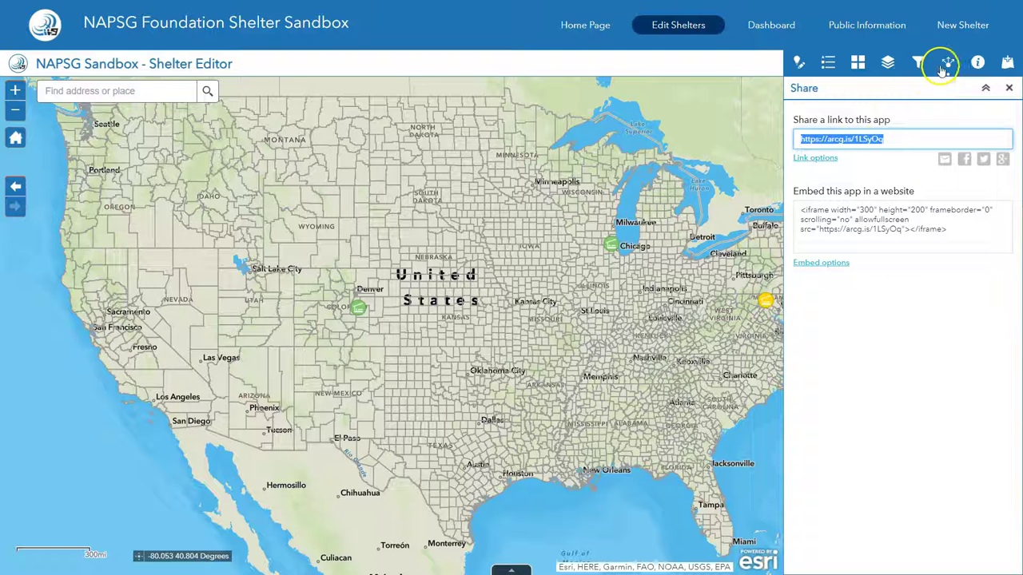
left_click(978, 64)
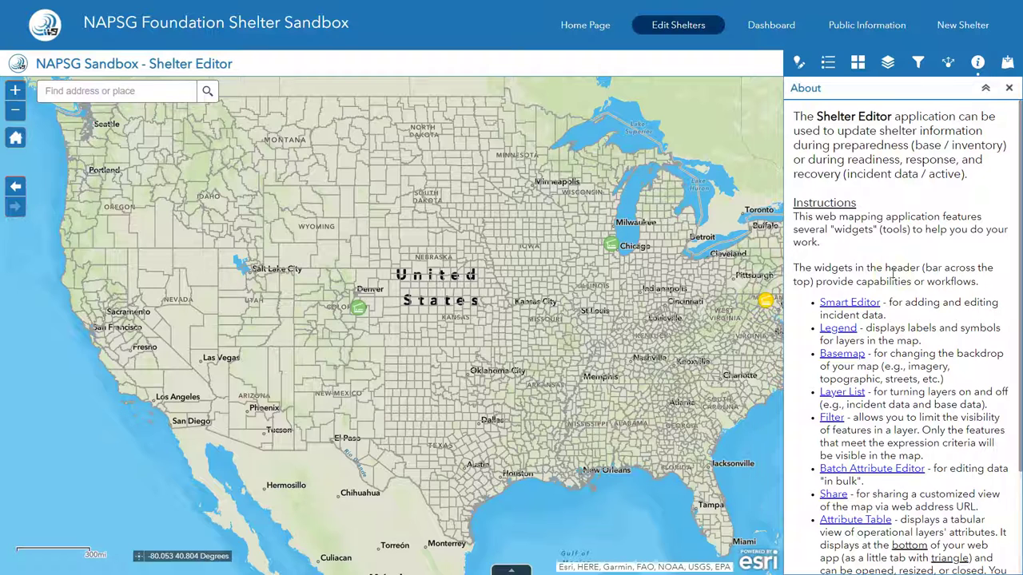
left_click(1009, 69)
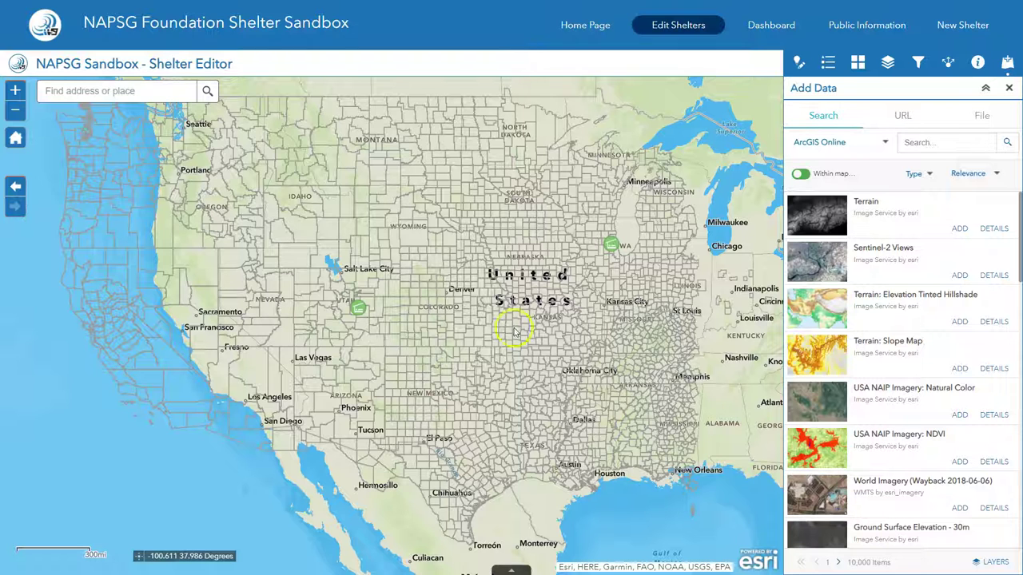
Zoom in on Colorado, check the ArcGIS Online source list, and open the Smart Editor
scroll(451, 339, "up", 1)
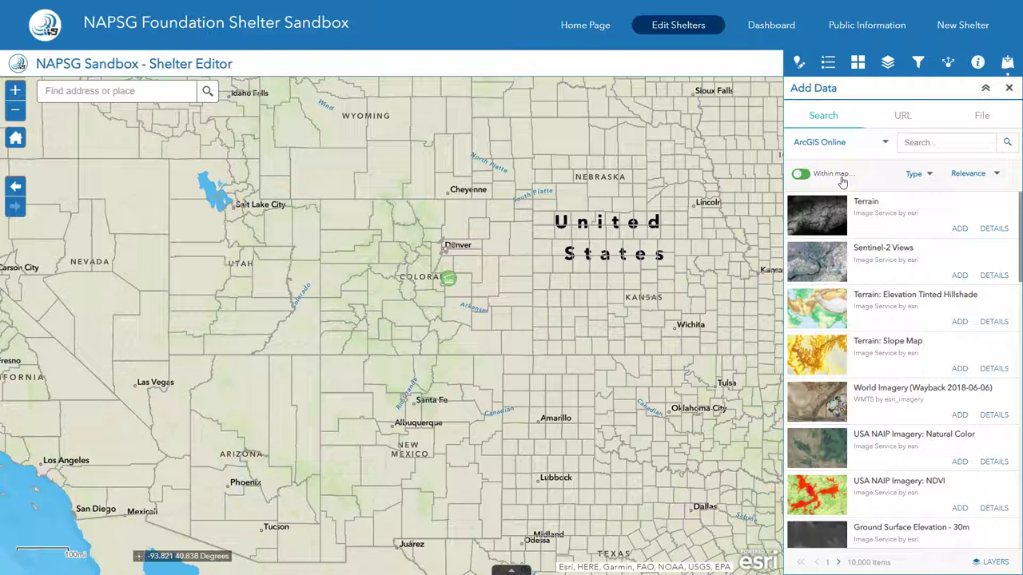
left_click(882, 146)
left_click(883, 146)
left_click(801, 62)
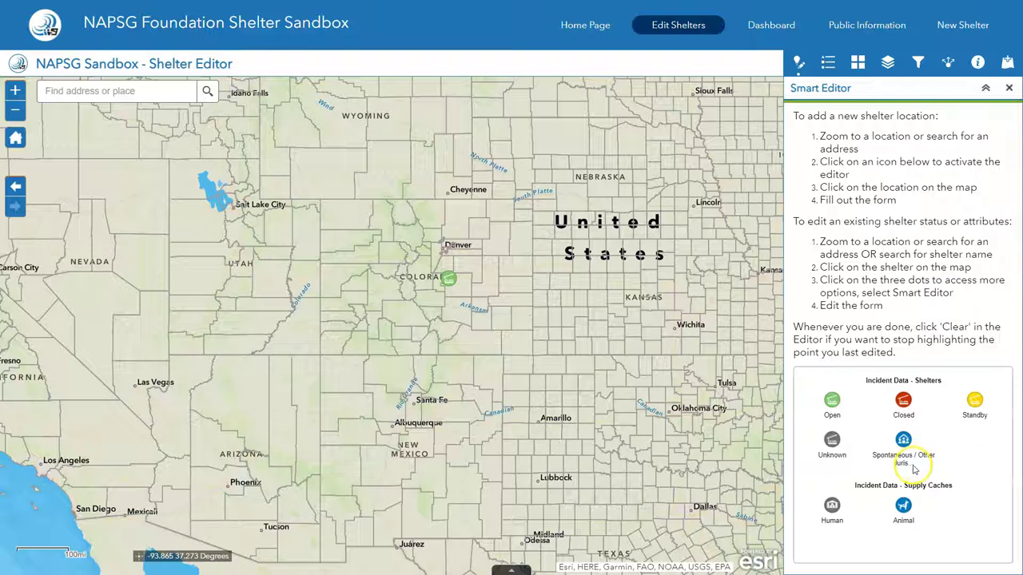
Select the green test shelter near Denver to load its attribute form
left_click(450, 278)
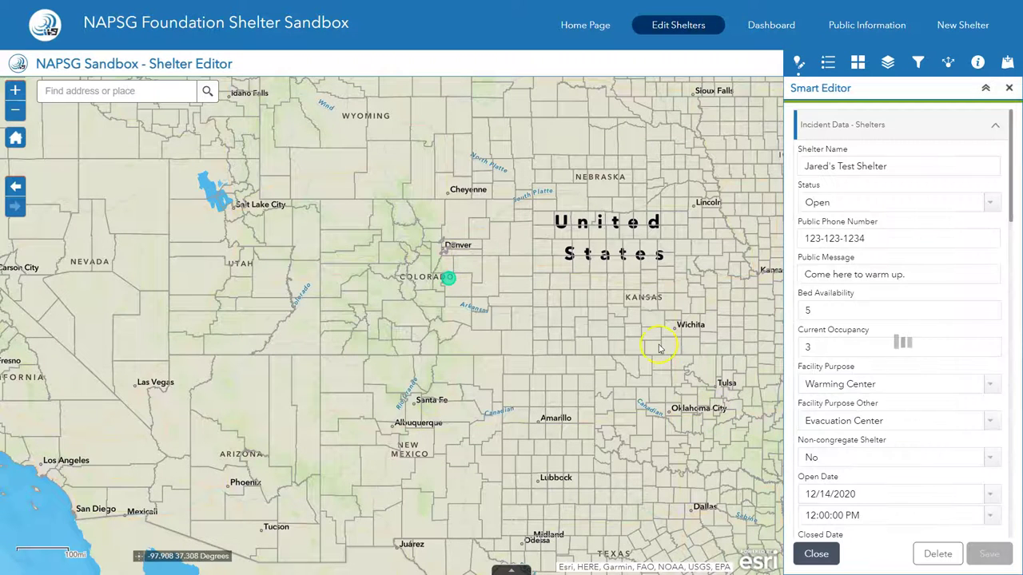
Scroll through the test shelter's attribute fields, then close its form
left_click(930, 267)
scroll(929, 267, "down", 3)
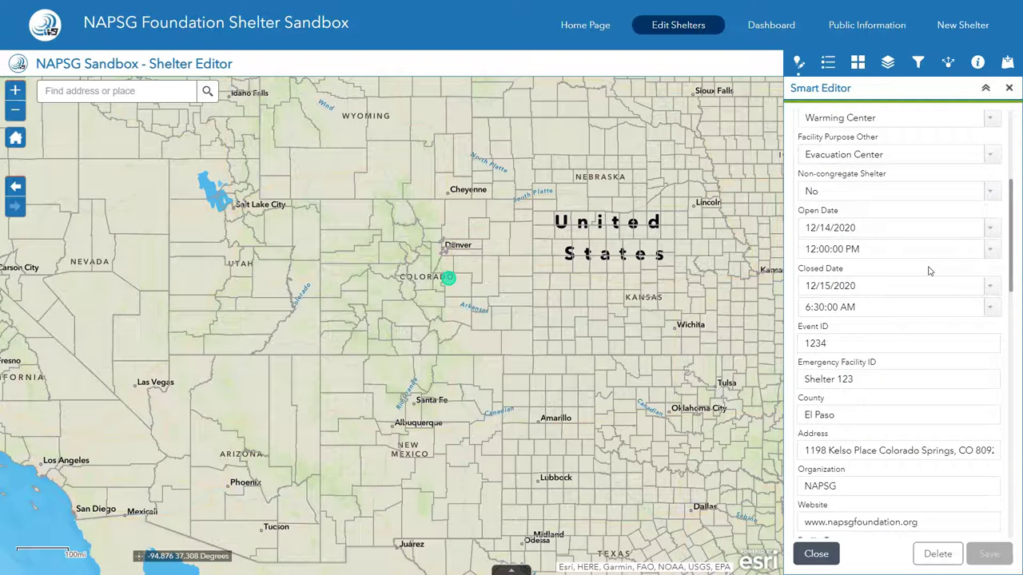
scroll(929, 270, "down", 5)
scroll(929, 270, "down", 4)
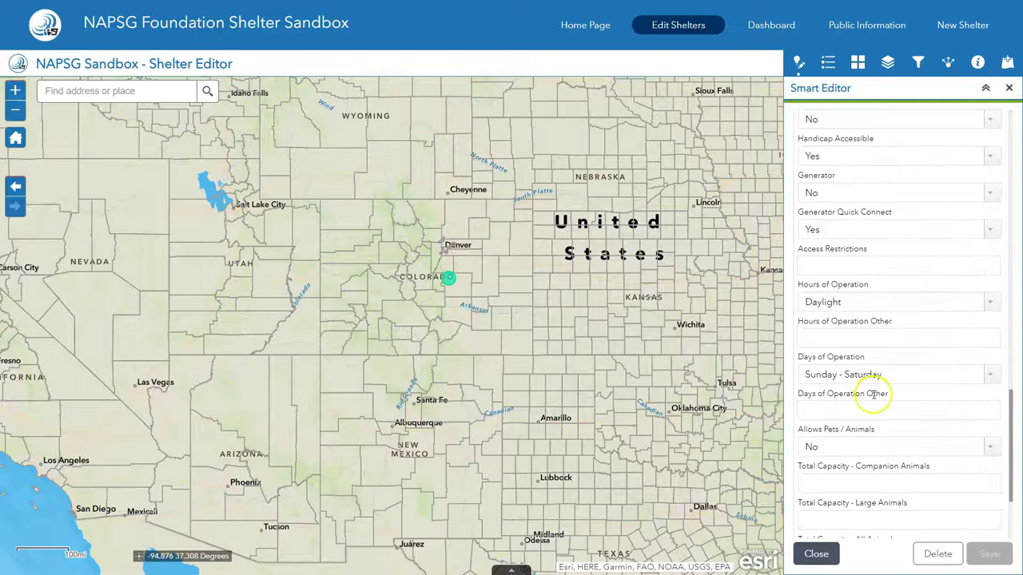
left_click(818, 554)
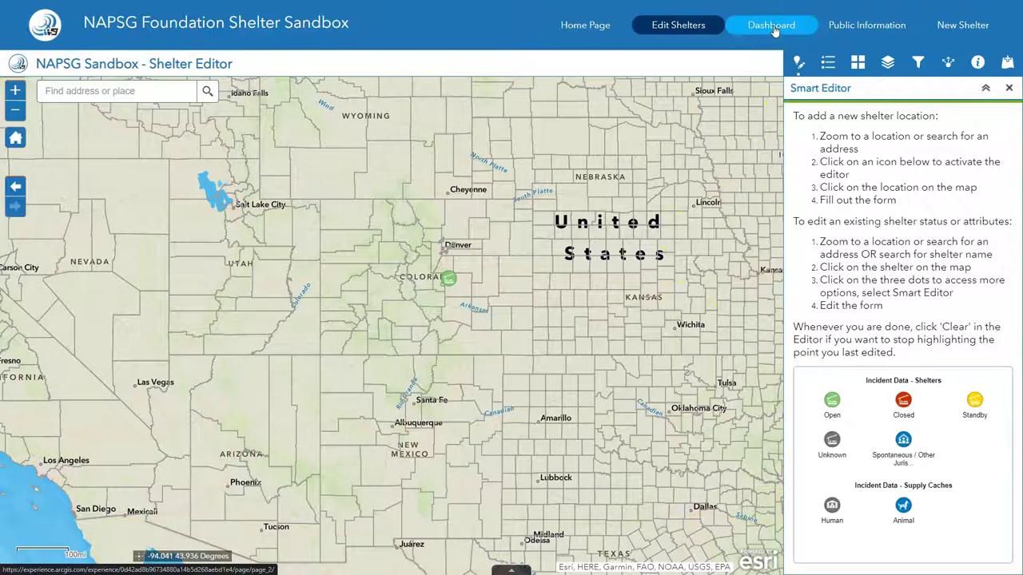
Open the Dashboard page showing 2 shelters, occupancy 103 against capacity 100, and 100% ADA access
left_click(771, 25)
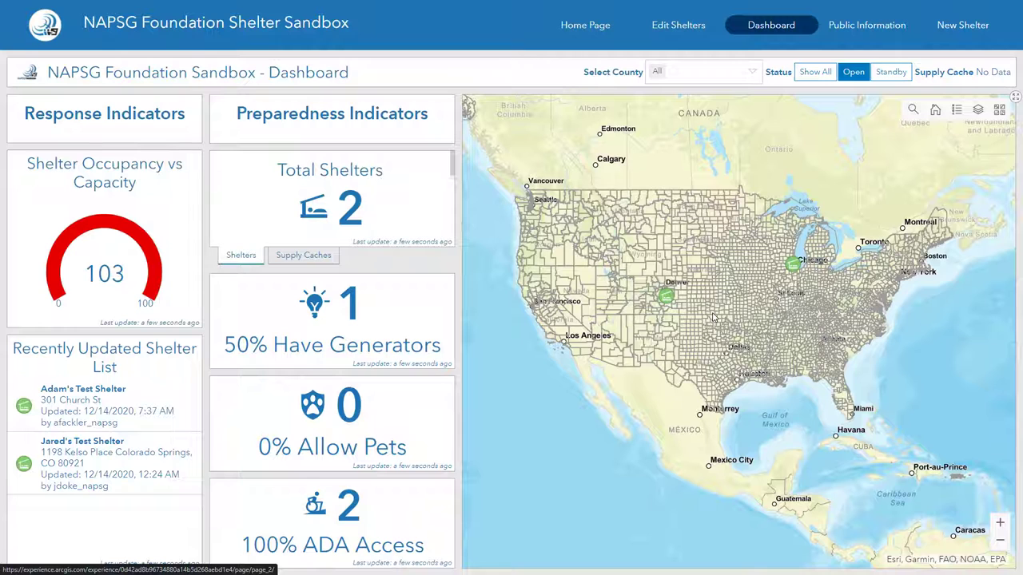
left_click(666, 298)
Pick El Paso in the Select County list, then close the list
left_click(753, 72)
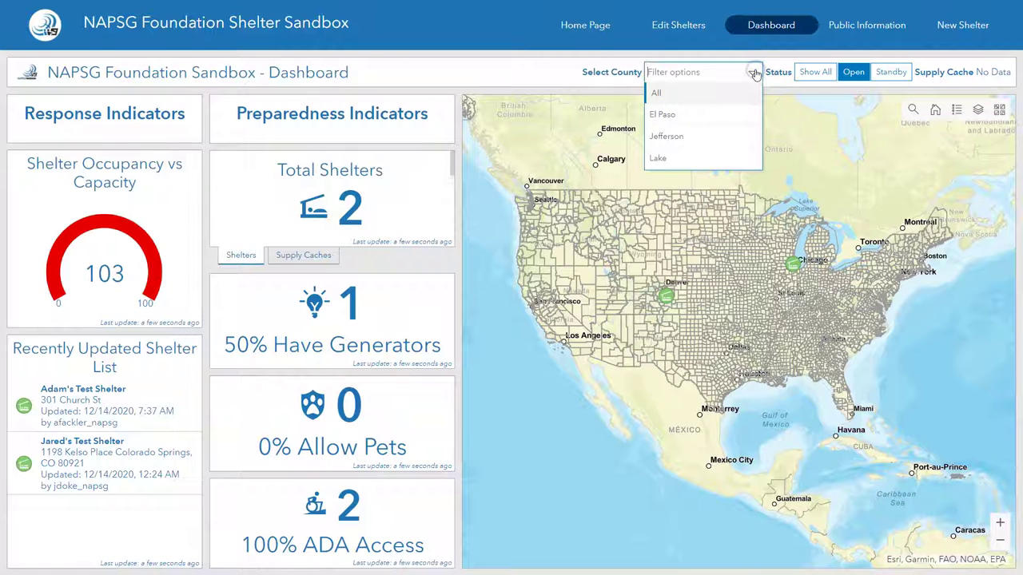
left_click(719, 112)
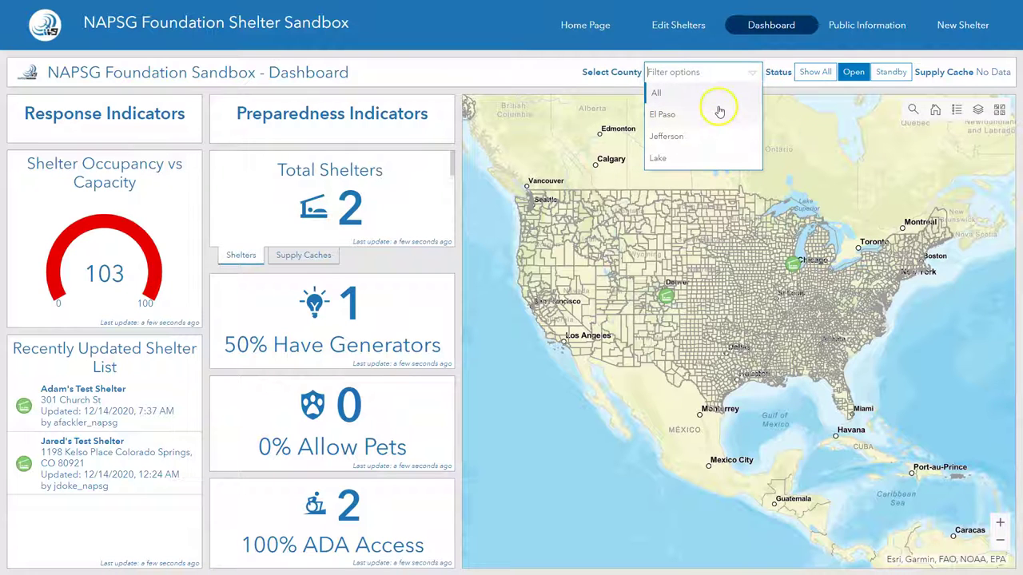
left_click(752, 74)
Show all statuses, then narrow the dashboard to Standby shelters only
left_click(859, 80)
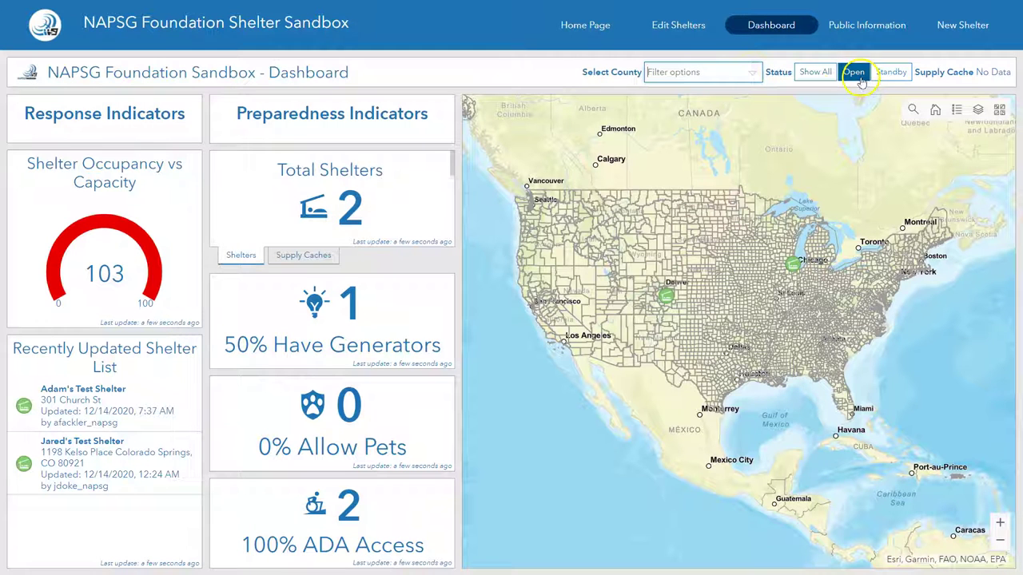
left_click(812, 73)
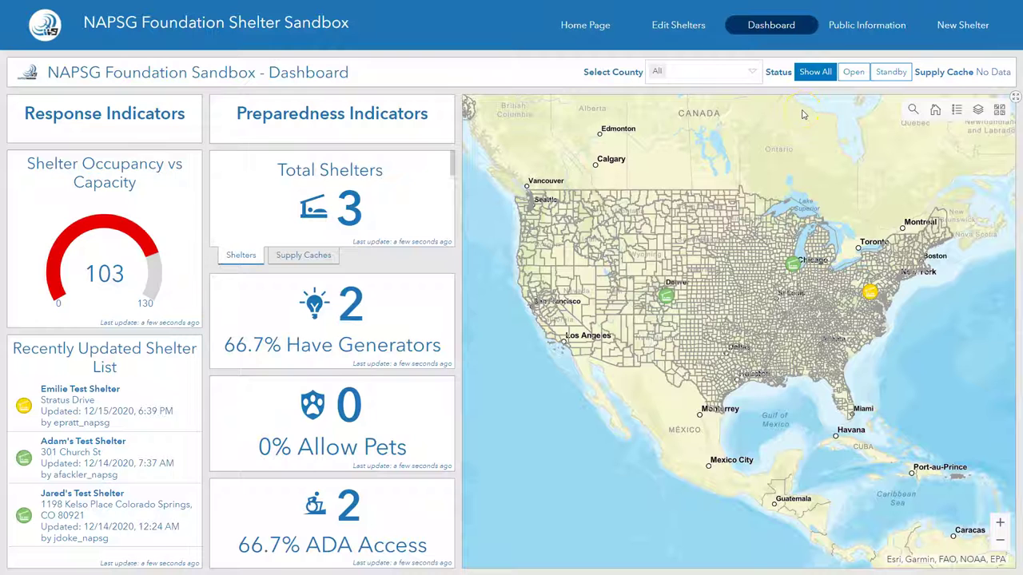
left_click(885, 73)
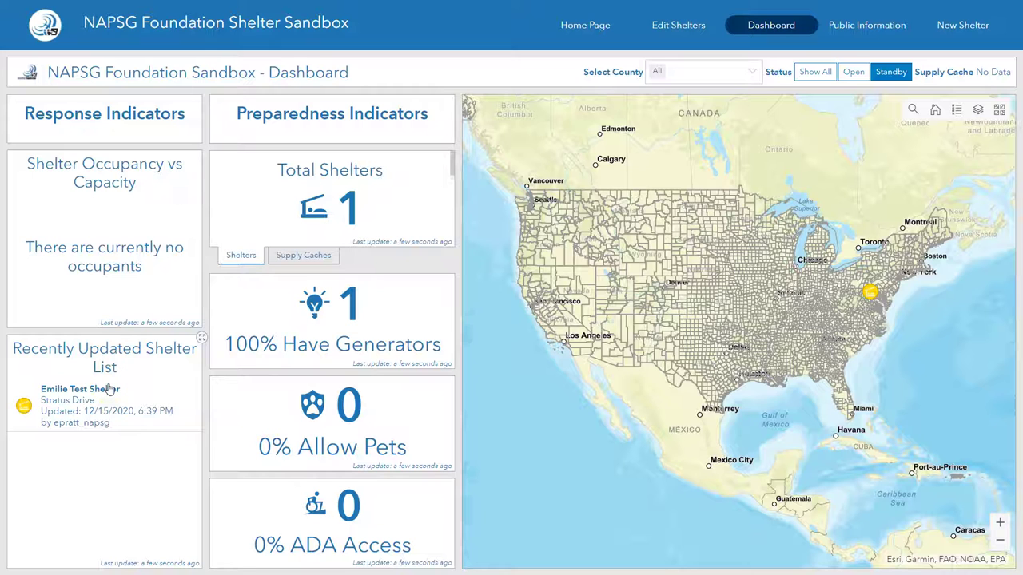
Expand and restore the Recently Updated Shelter List, show all statuses, then open the Public Information page
left_click(201, 341)
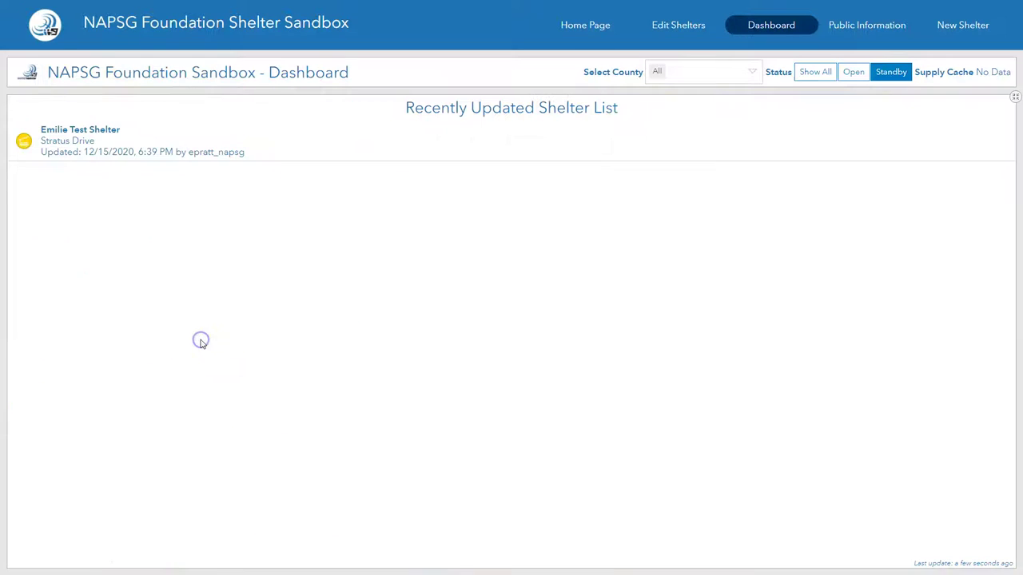
left_click(1014, 97)
left_click(813, 71)
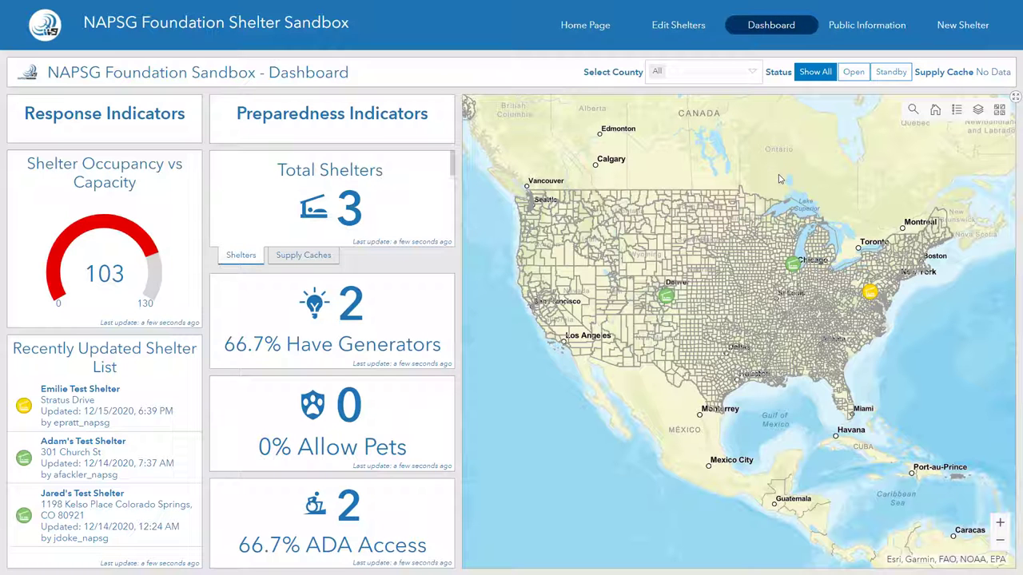
left_click(871, 25)
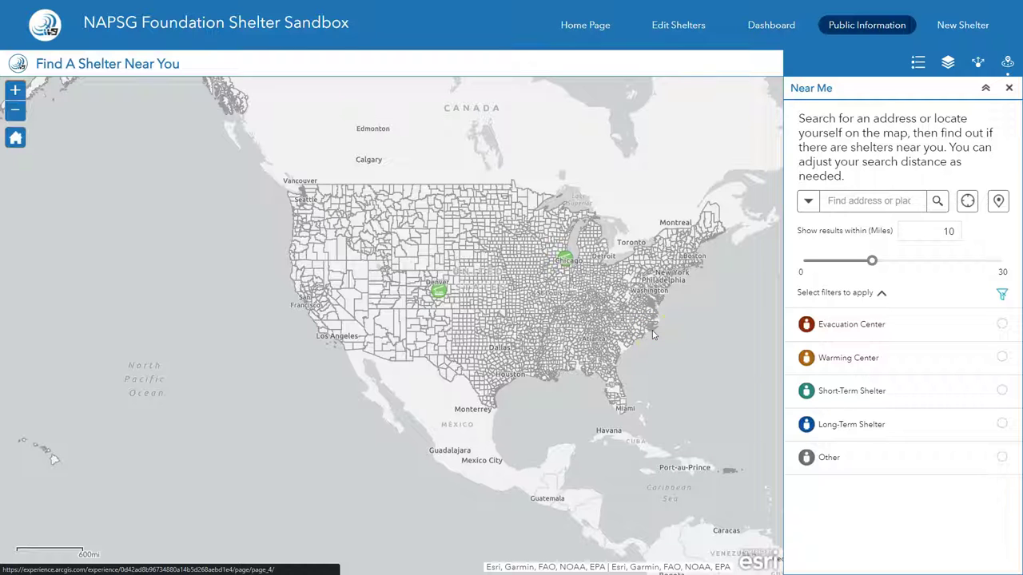
left_click(438, 293)
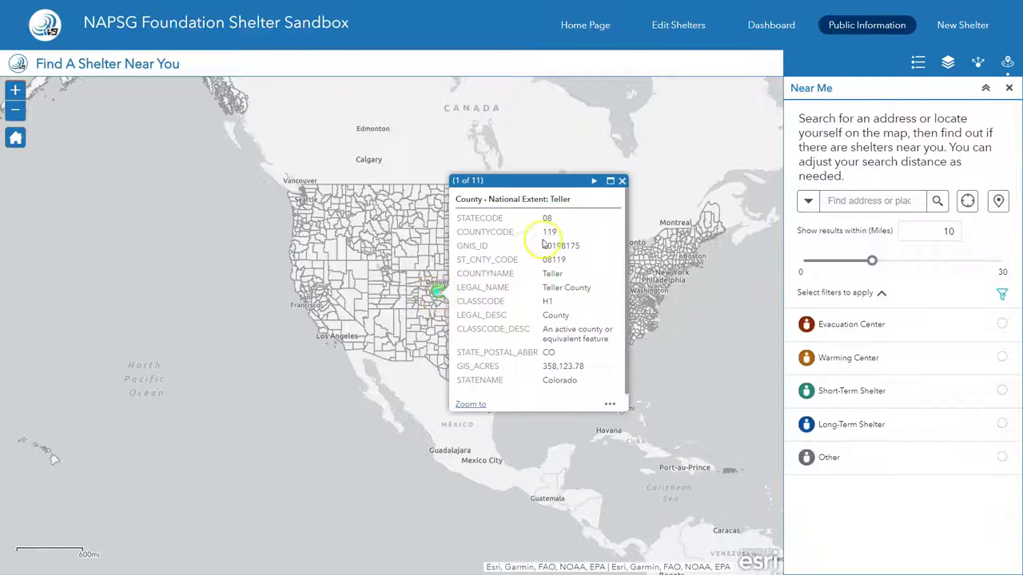
left_click(593, 181)
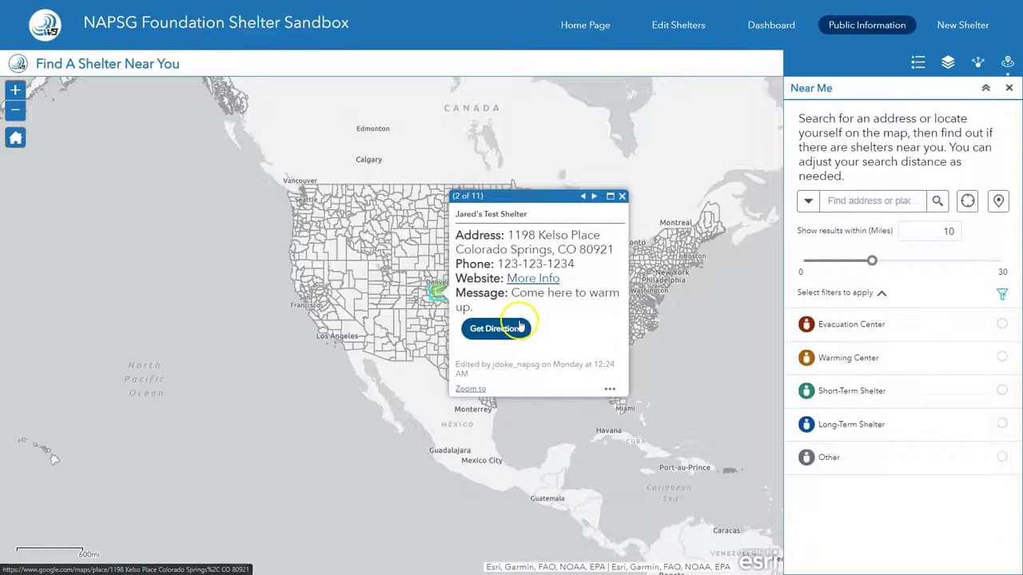
left_click(622, 196)
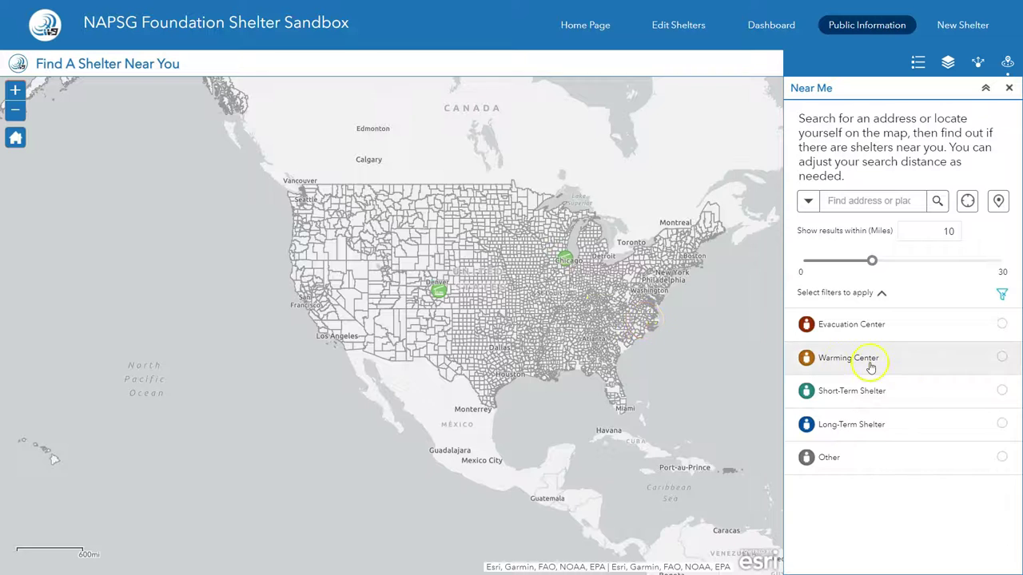
Toggle the Warming Center and Long-Term Shelter filters on and off, then open the New Shelter form
left_click(1002, 357)
left_click(1003, 358)
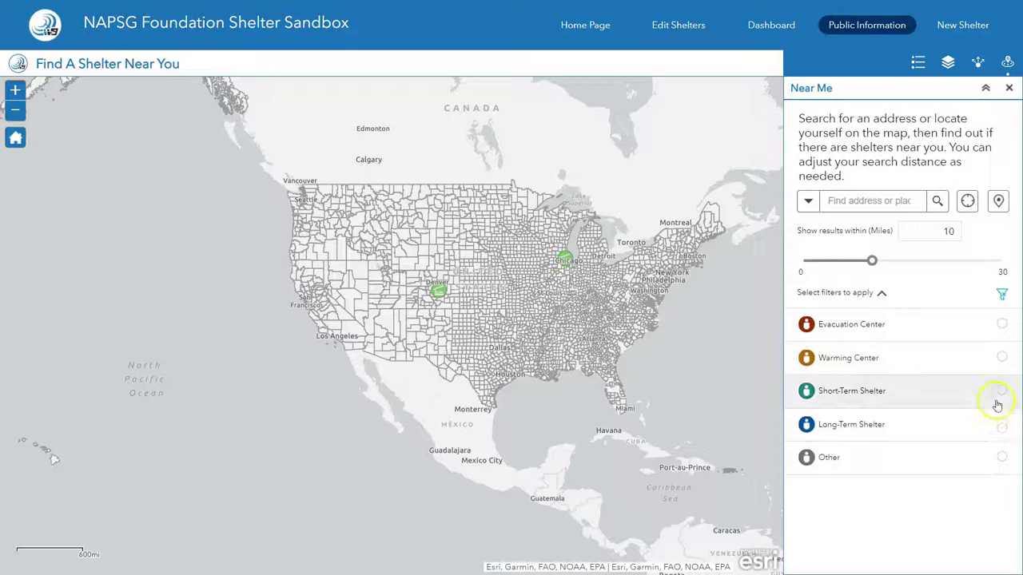
left_click(1002, 425)
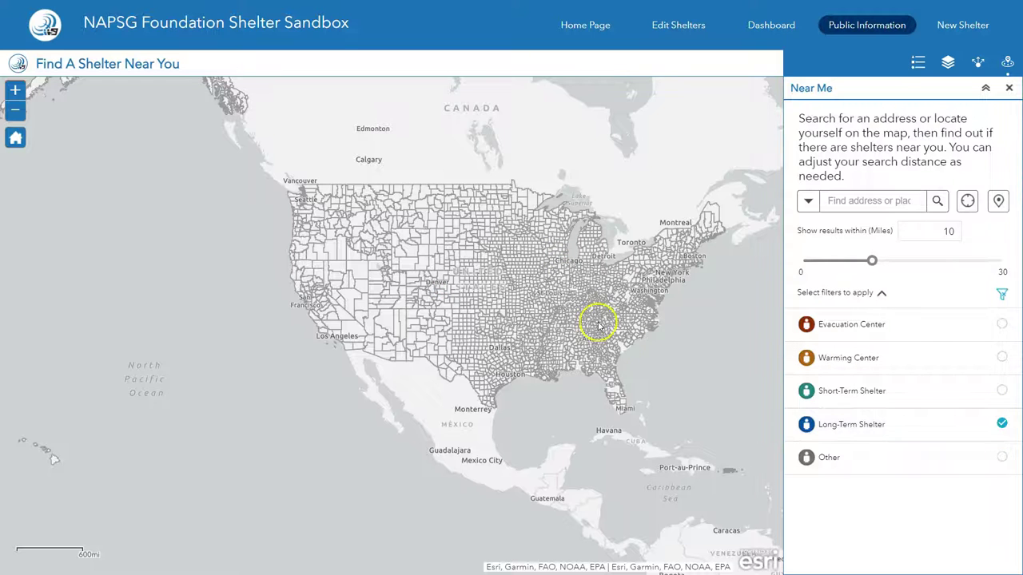
left_click(1004, 422)
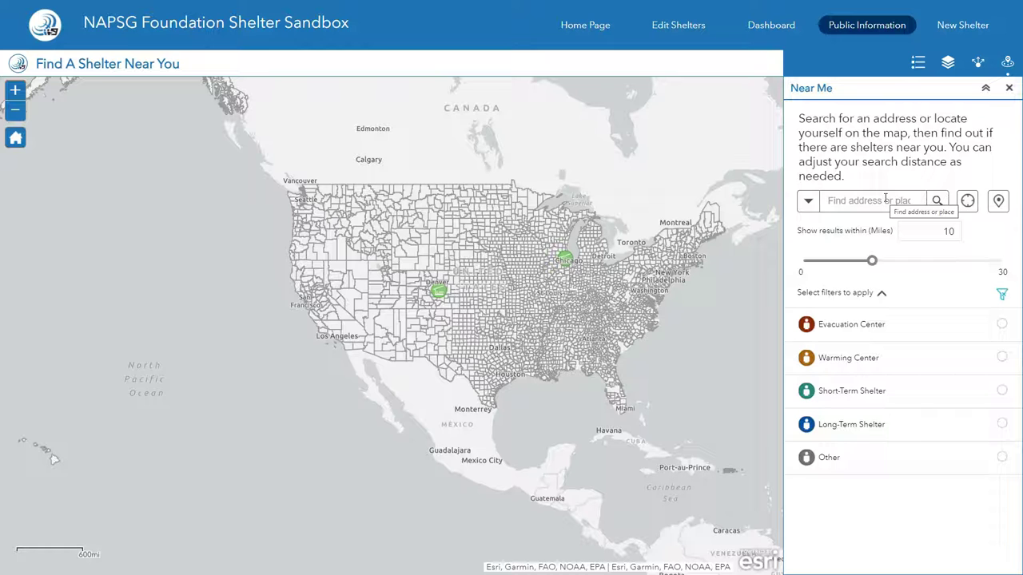
left_click(925, 230)
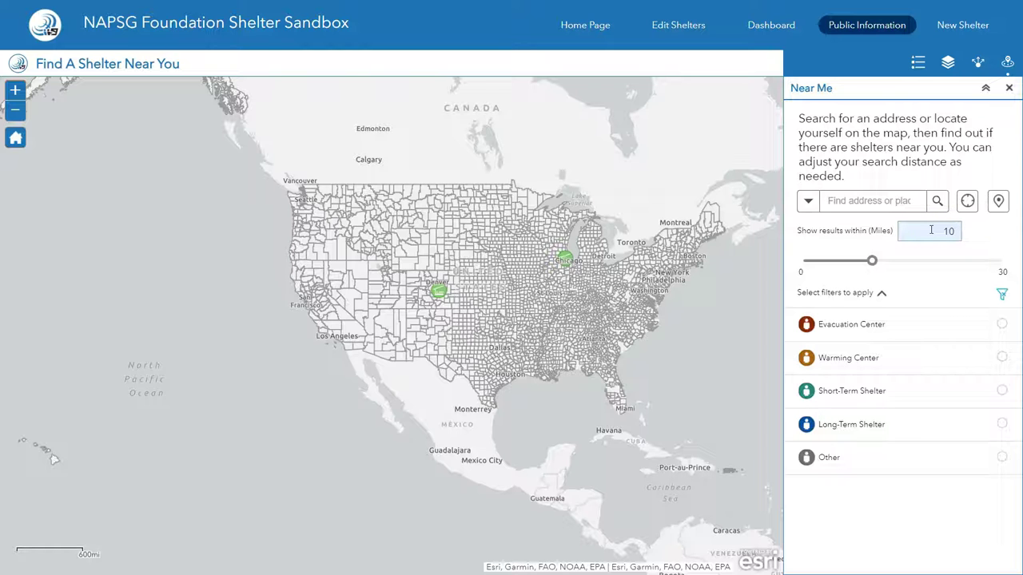
left_click(955, 26)
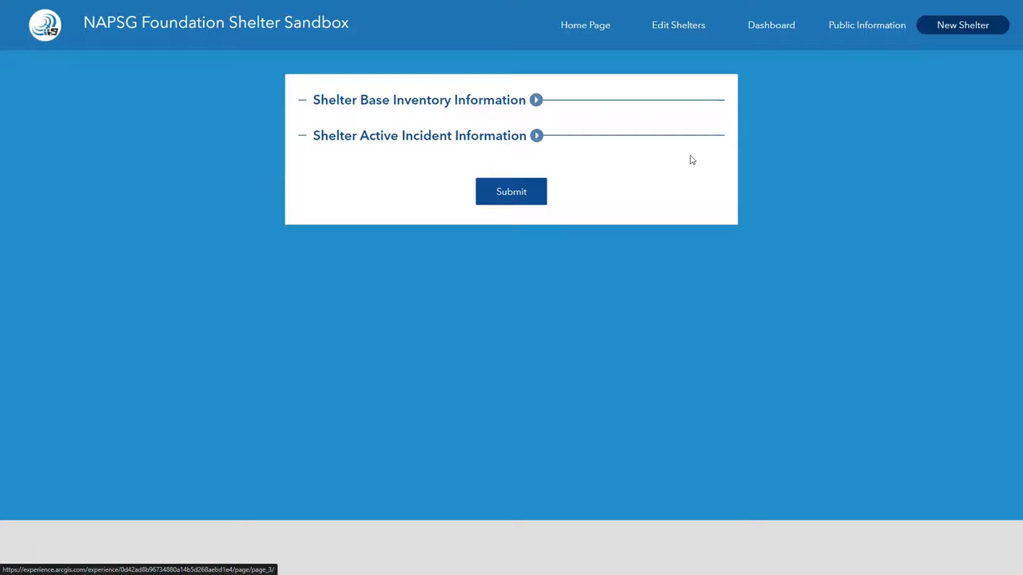
Expand the Shelter Base Inventory Information section and scroll through its fields
left_click(536, 100)
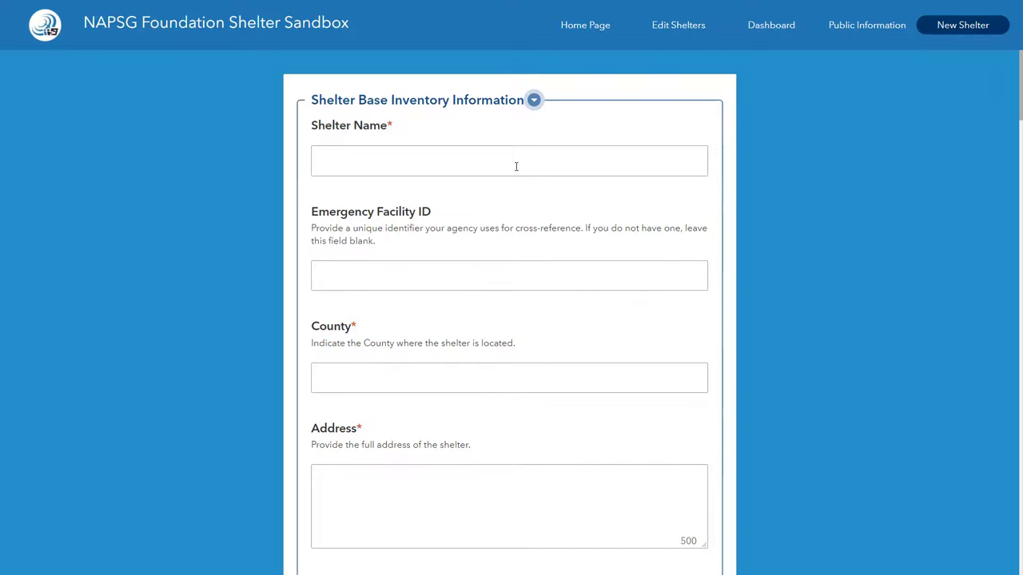
scroll(517, 166, "down", 3)
scroll(516, 166, "up", 3)
scroll(516, 182, "down", 10)
scroll(515, 181, "down", 20)
scroll(512, 184, "down", 7)
Expand Shelter Active Incident Information, review it, then return to the Home Page
left_click(456, 445)
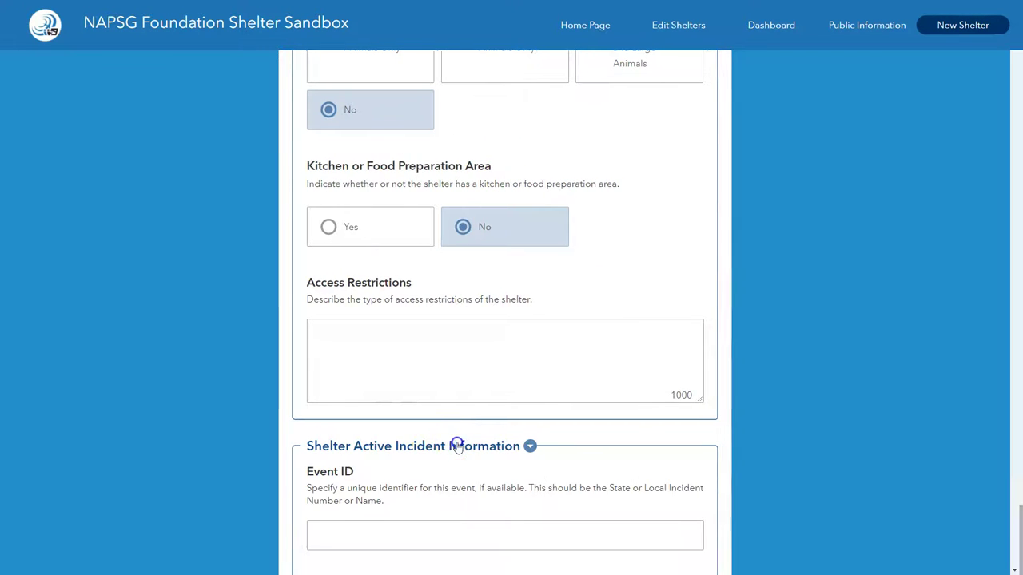
scroll(502, 435, "down", 3)
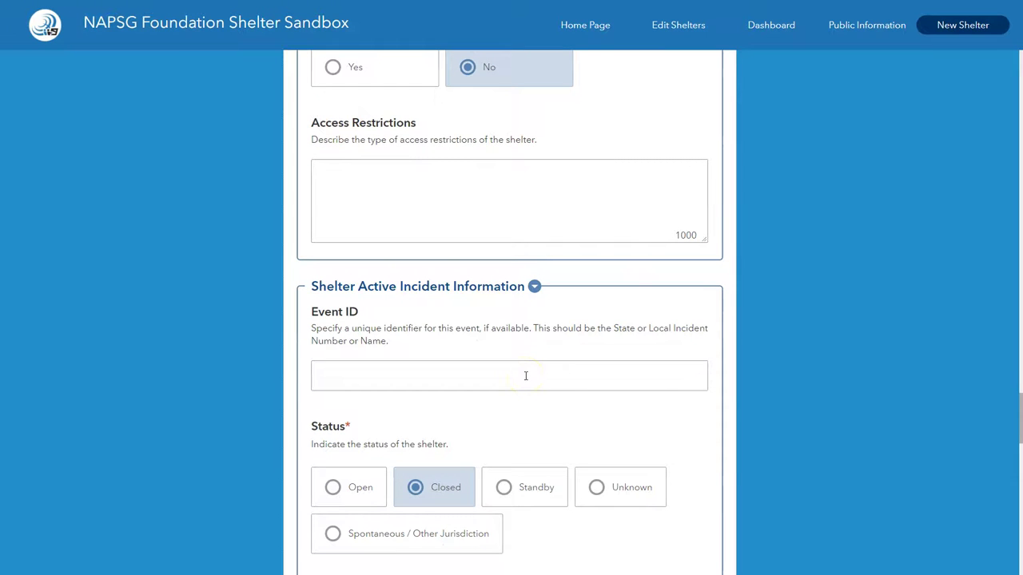
scroll(526, 375, "down", 3)
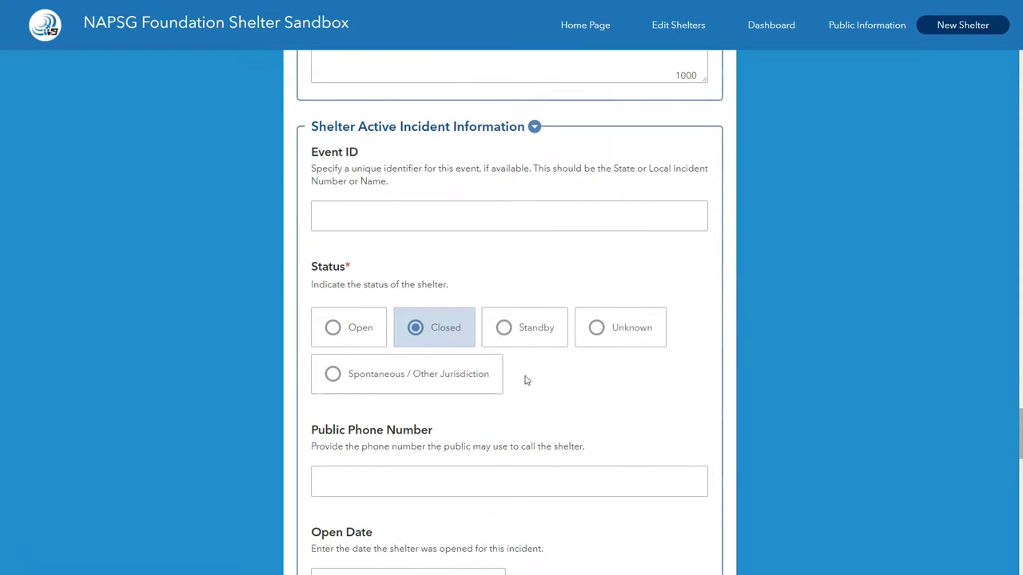
left_click(611, 29)
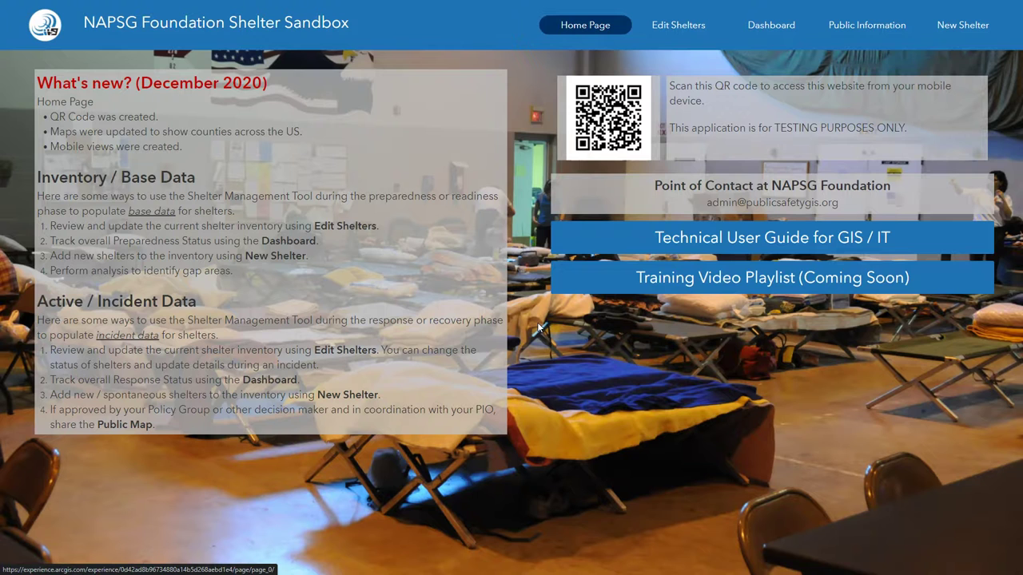
left_click(549, 269)
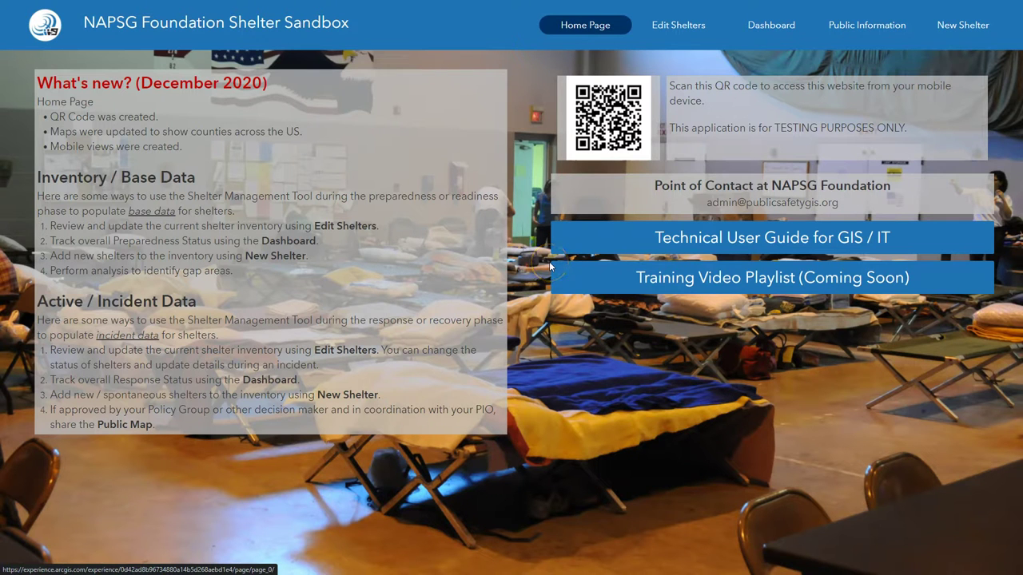